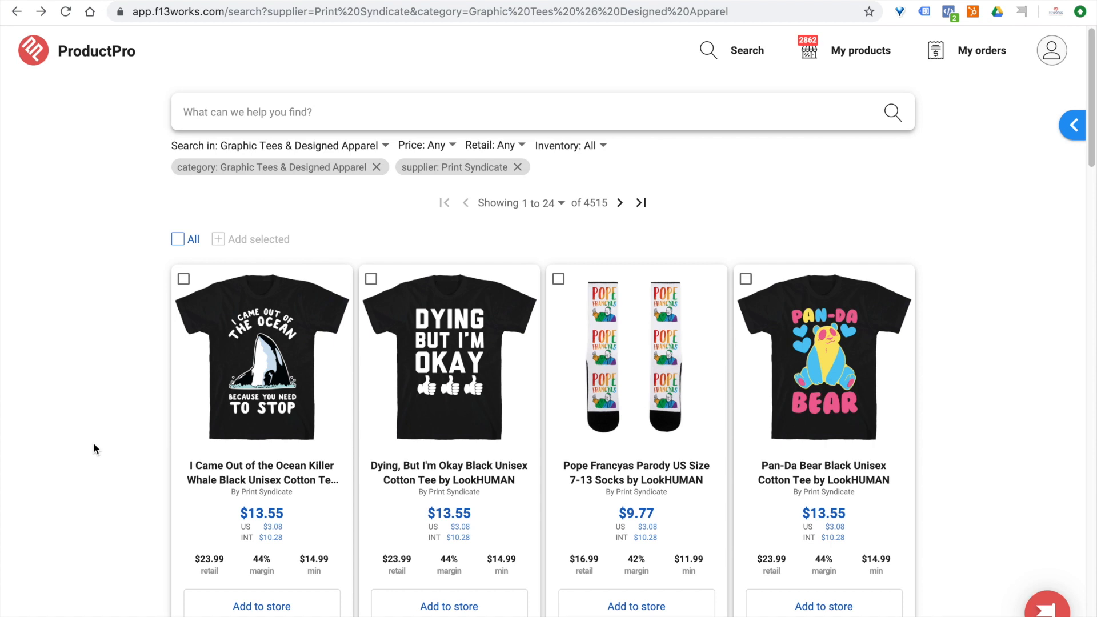
Add the killer whale tee to the store, plus the Dying But I'm Okay tee, Pope Francyas socks and Pan-Da Bear tee as a batch.
left_click(259, 607)
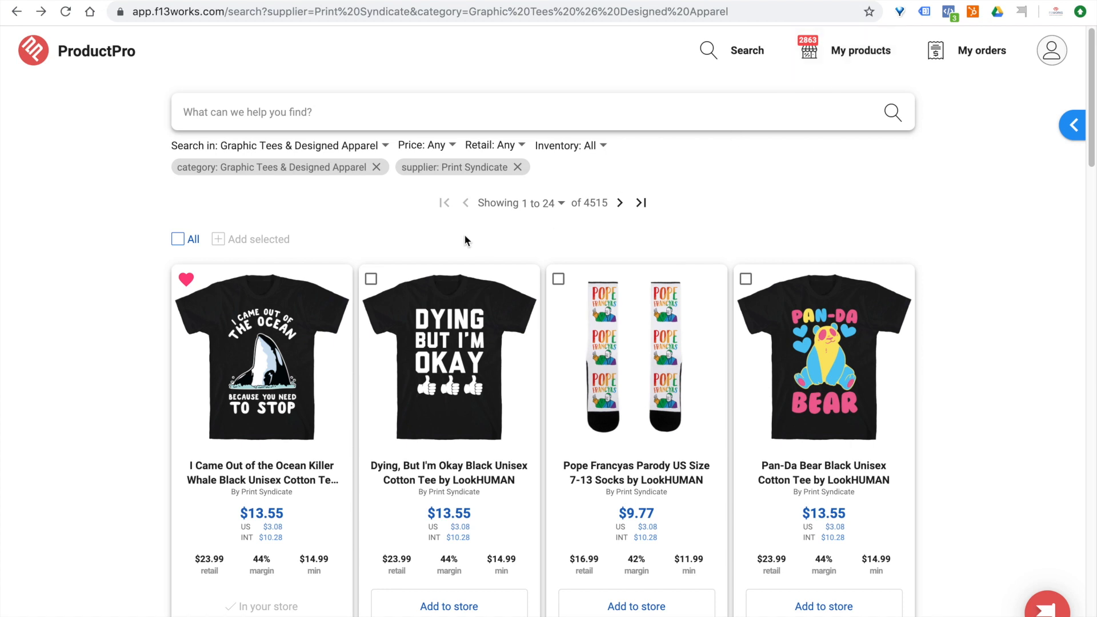
left_click(370, 279)
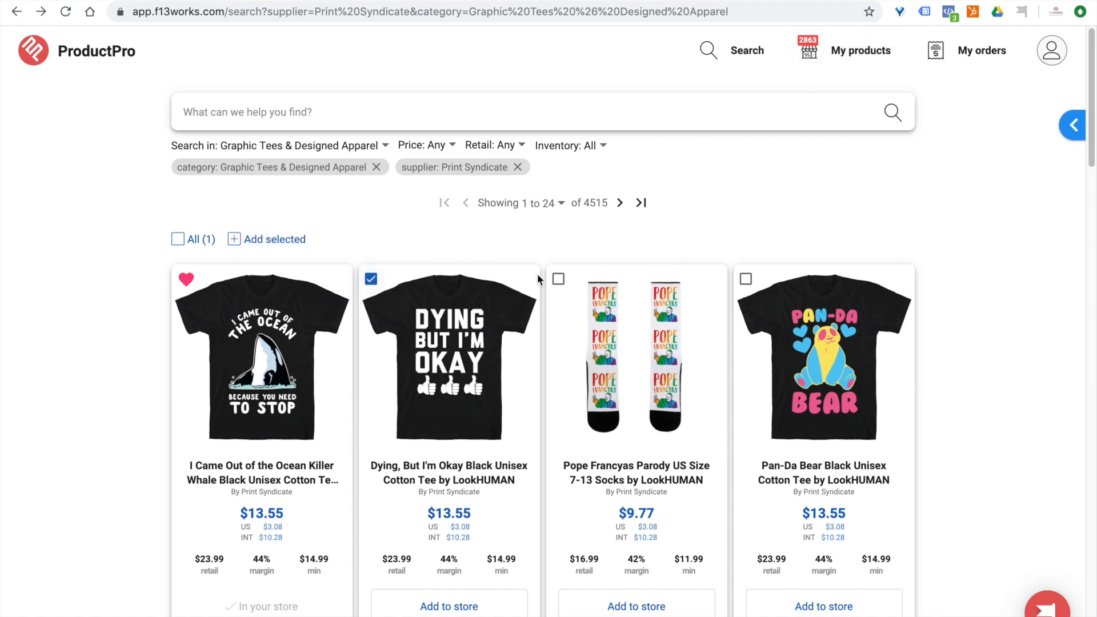
left_click(559, 280)
left_click(745, 279)
left_click(266, 240)
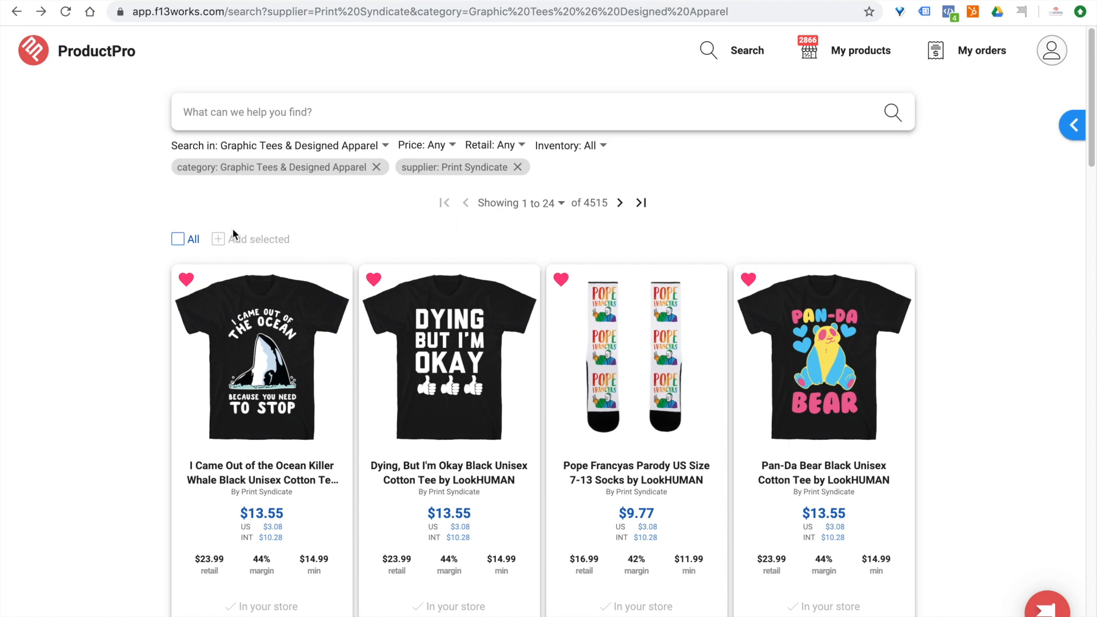
Add all remaining Print Syndicate products on the first results page to the store in bulk.
left_click(177, 238)
scroll(153, 292, "down", 20)
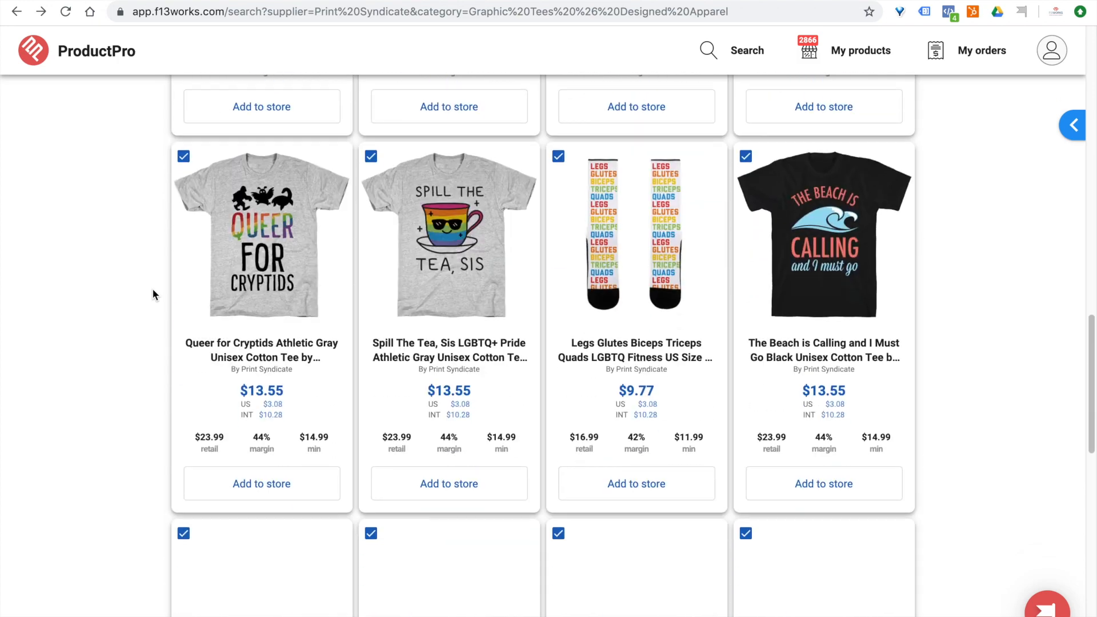
scroll(153, 293, "down", 10)
scroll(153, 293, "up", 8)
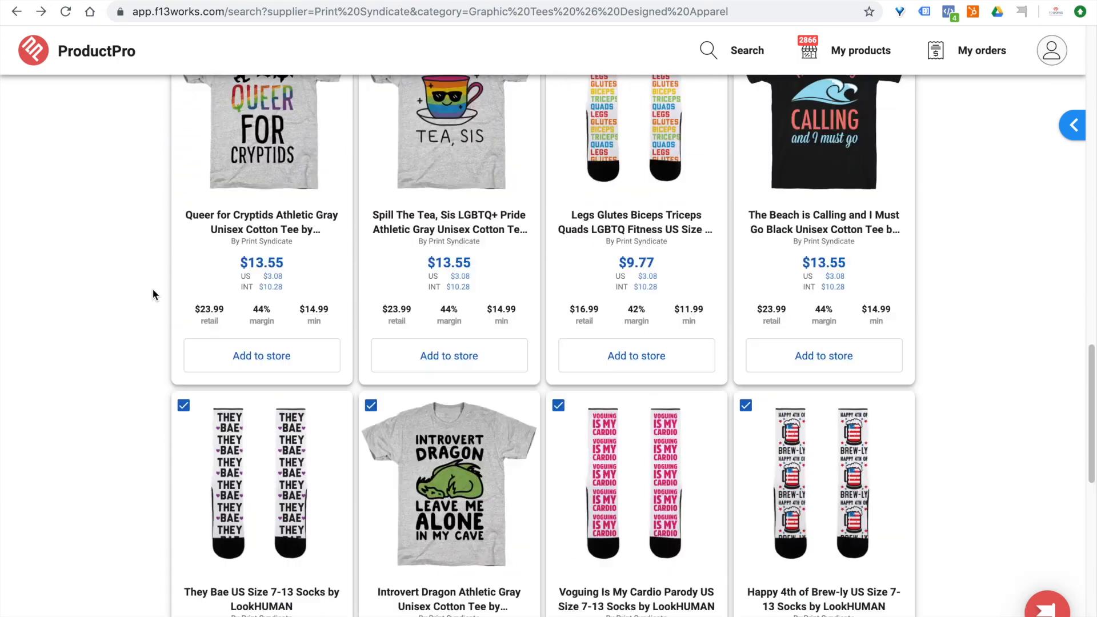
scroll(152, 294, "up", 20)
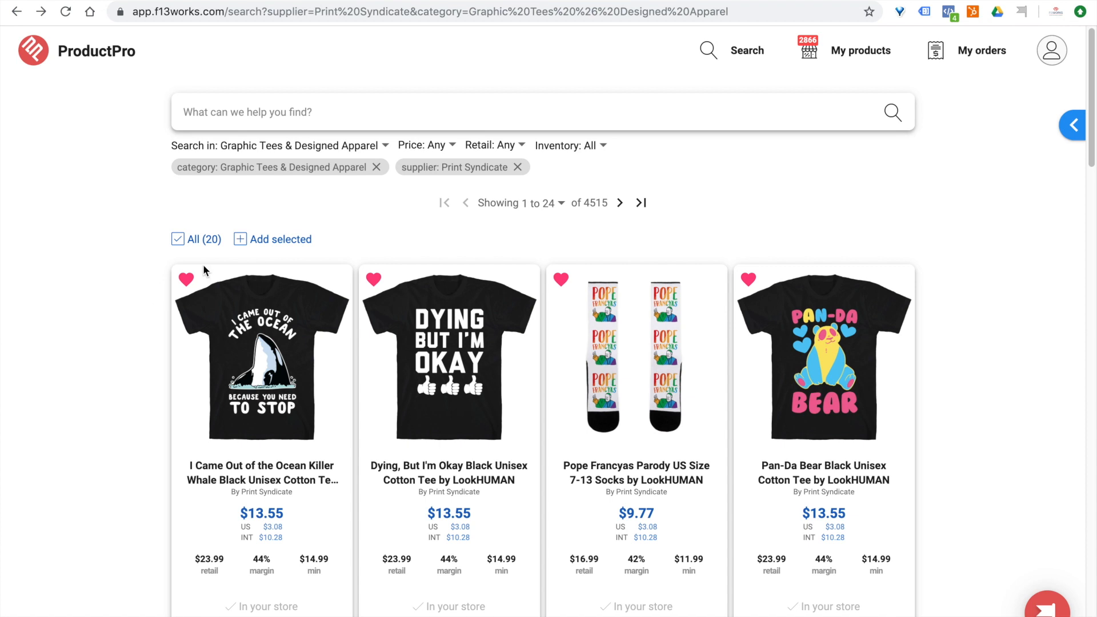
left_click(273, 239)
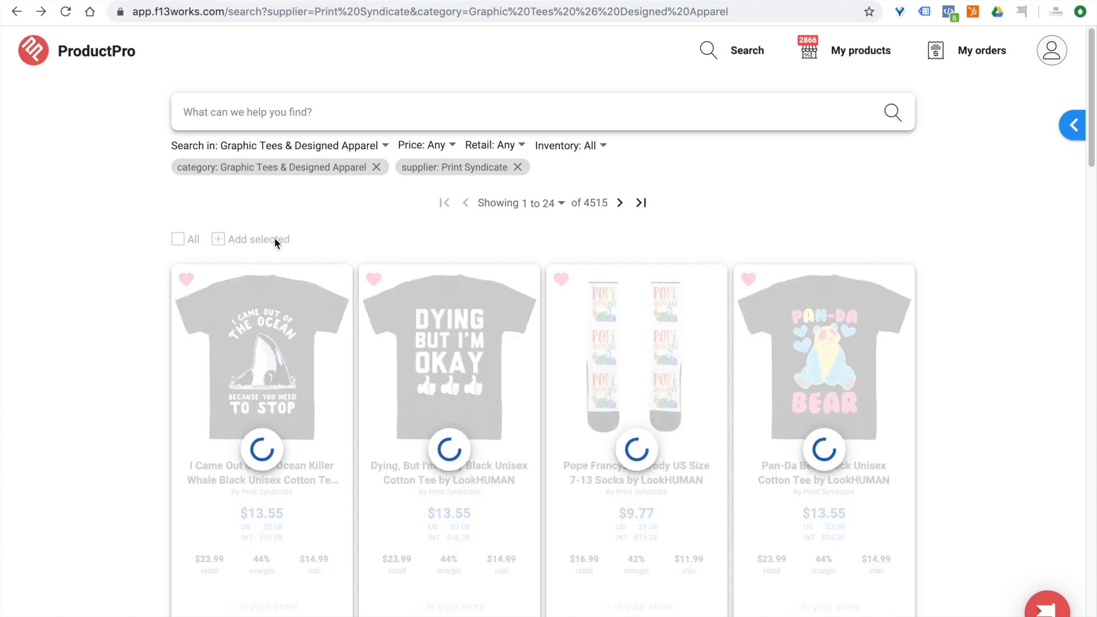
scroll(152, 399, "down", 15)
scroll(152, 399, "up", 16)
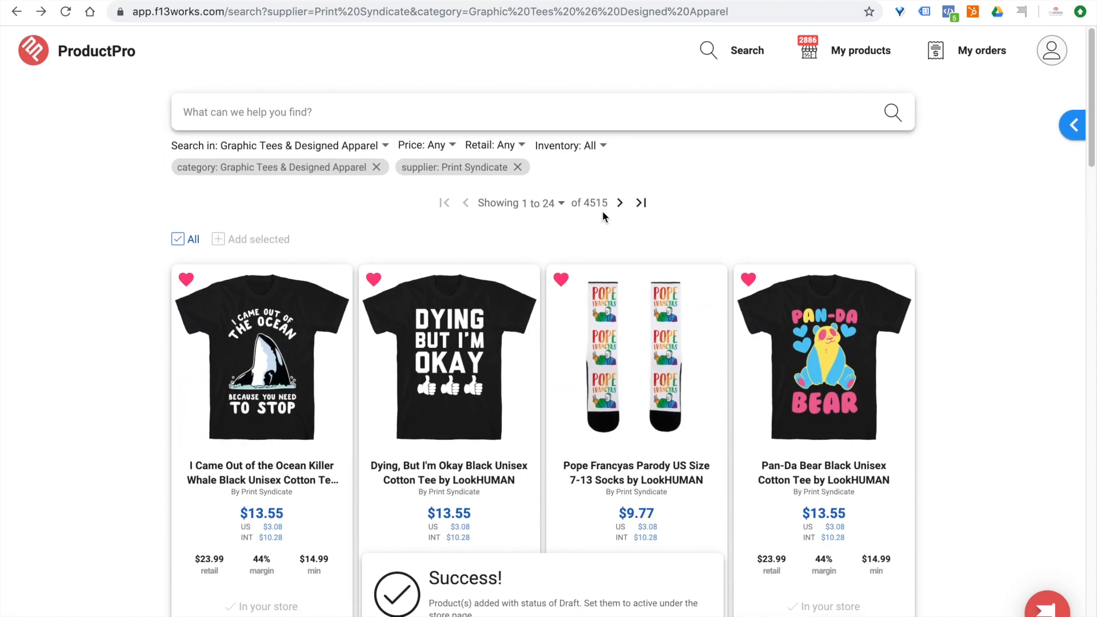
Review the details of the "Teaching, A Socially Acceptable Form of Insanity" tee on the second results page and add it to the draft products.
left_click(621, 203)
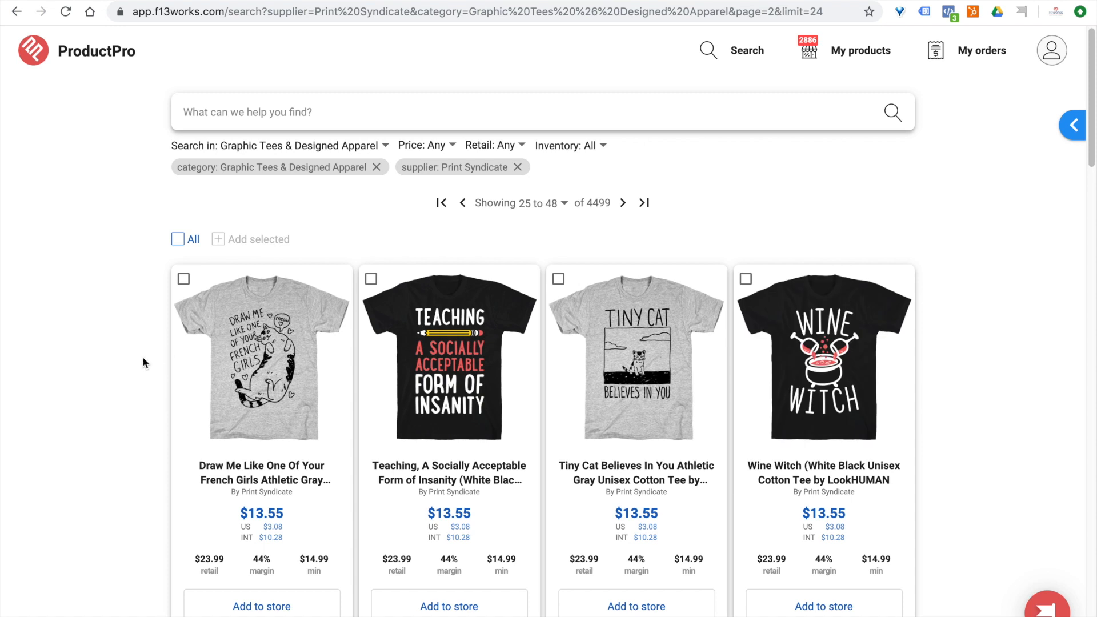
scroll(143, 357, "down", 1)
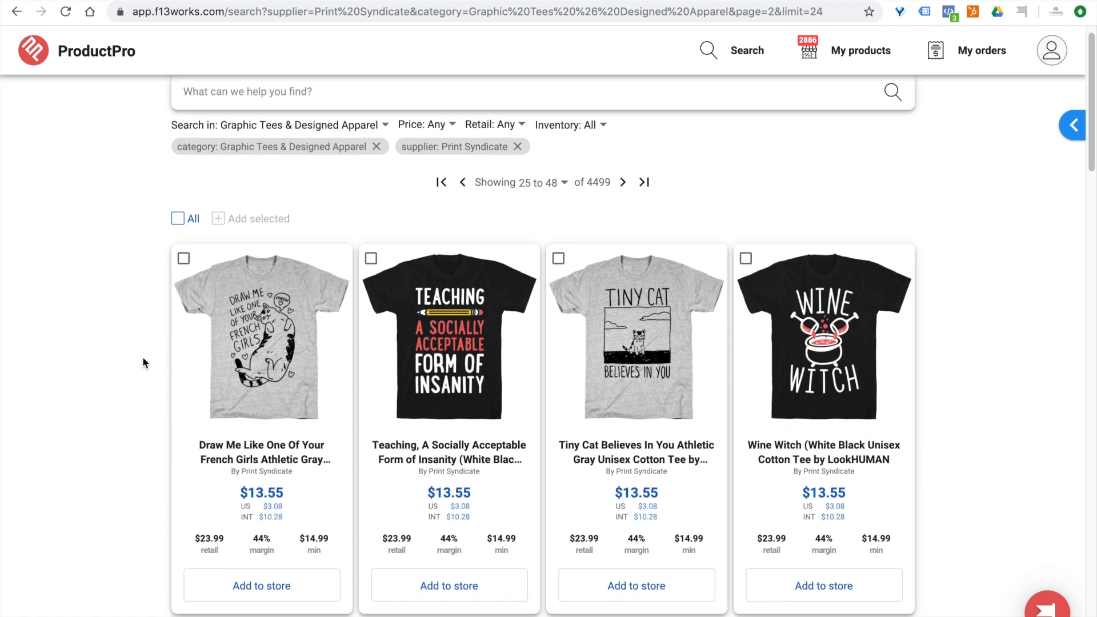
left_click(468, 326)
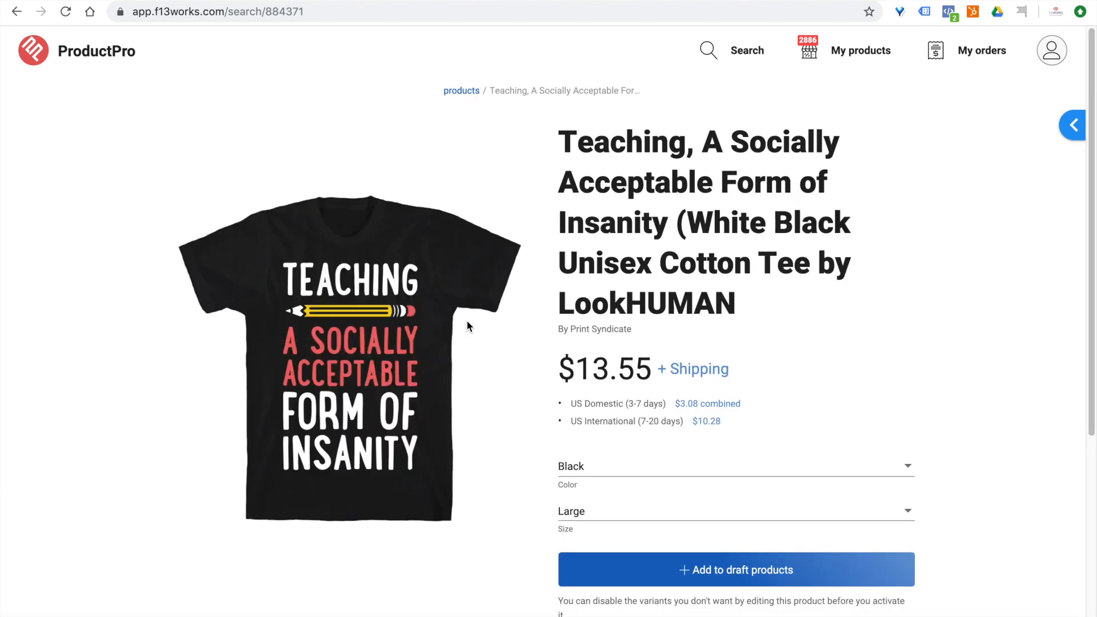
scroll(467, 320, "down", 5)
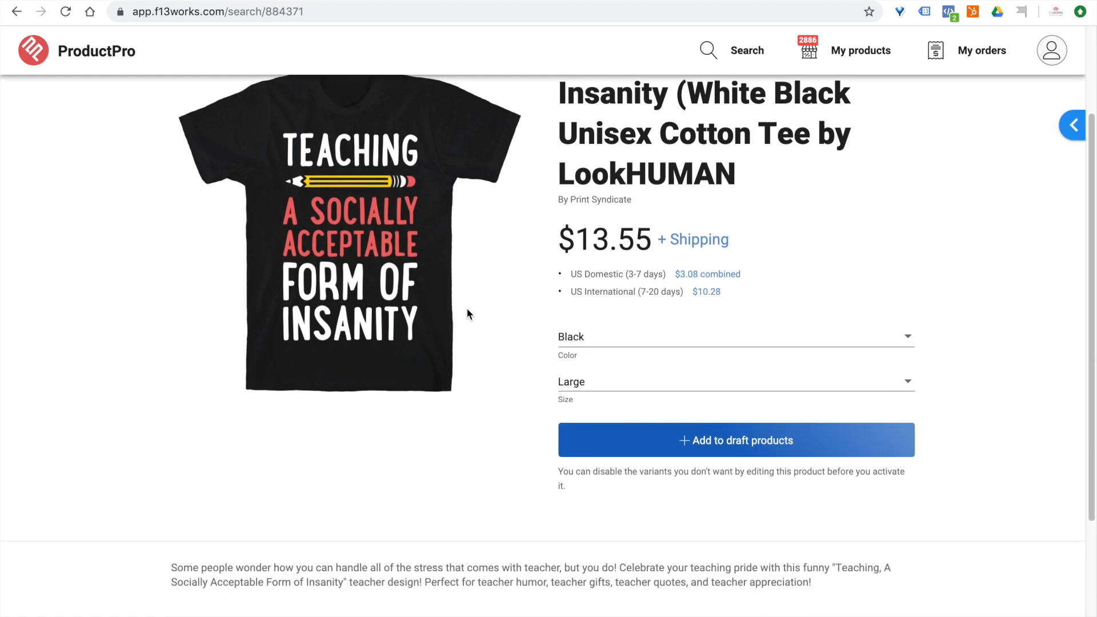
scroll(466, 314, "down", 1)
scroll(467, 314, "up", 6)
scroll(467, 314, "down", 4)
scroll(466, 313, "up", 4)
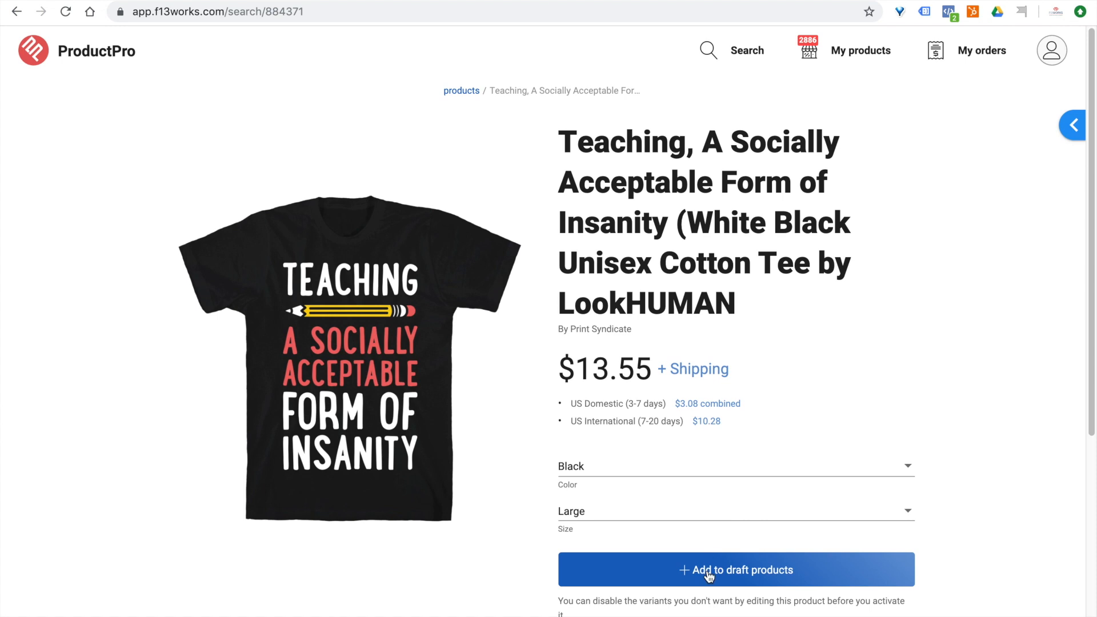
left_click(708, 571)
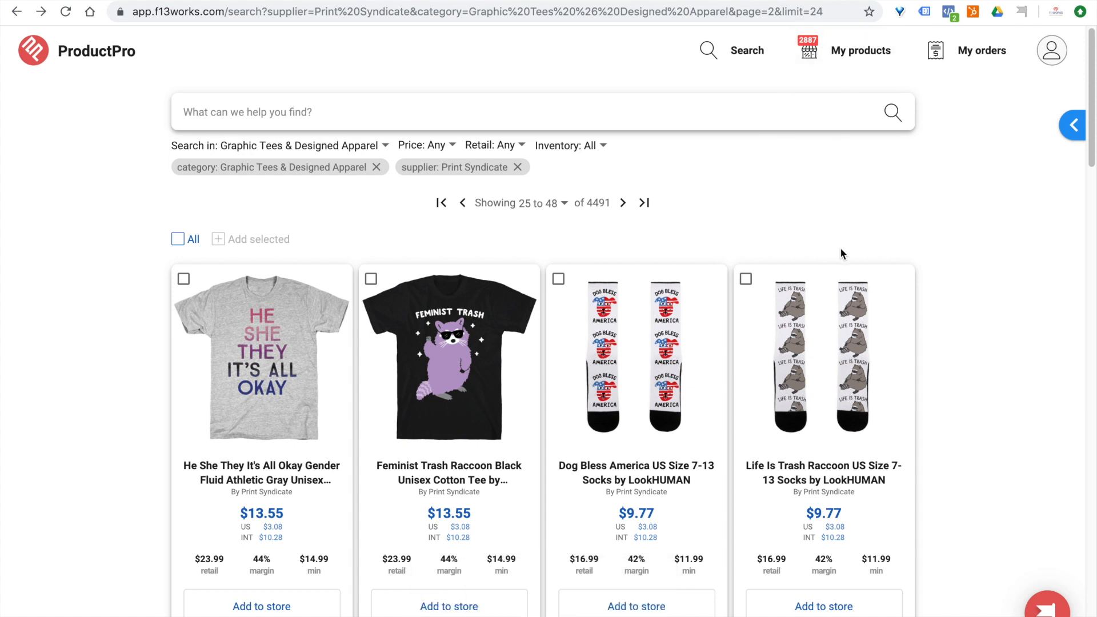
In the store's own product list, activate the draft Teaching tee so that it is added to Shopify.
left_click(855, 63)
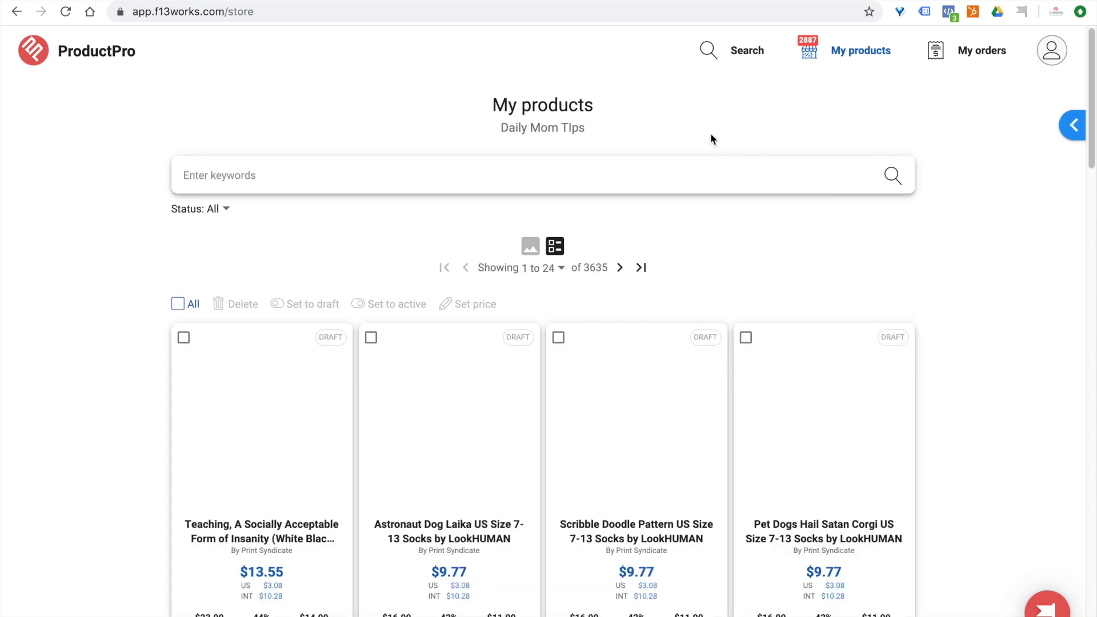
scroll(139, 321, "down", 3)
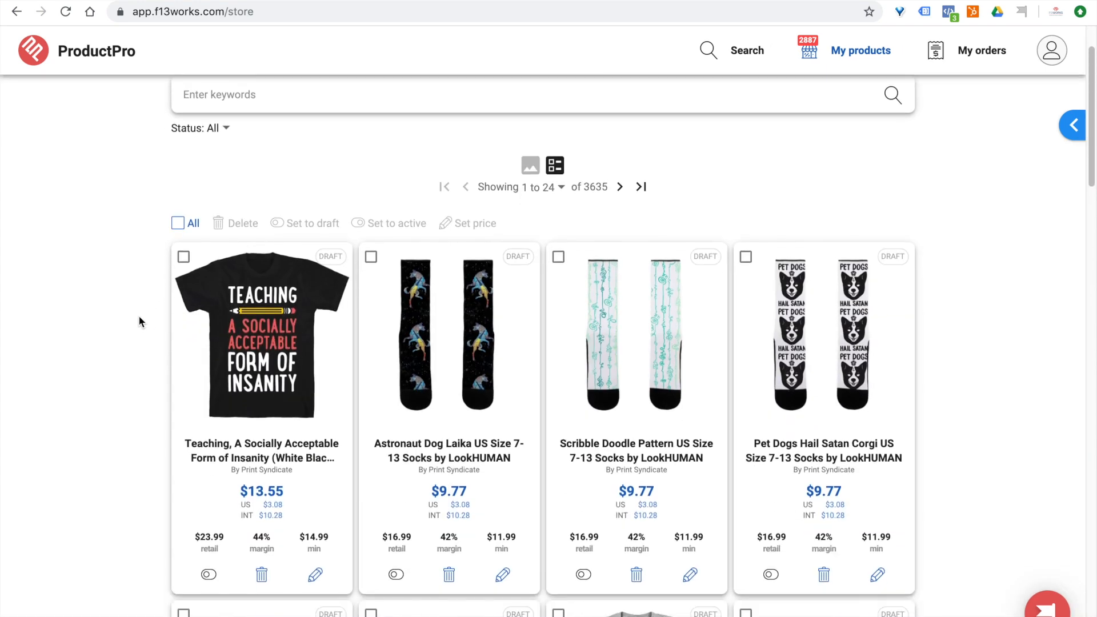
scroll(138, 317, "down", 1)
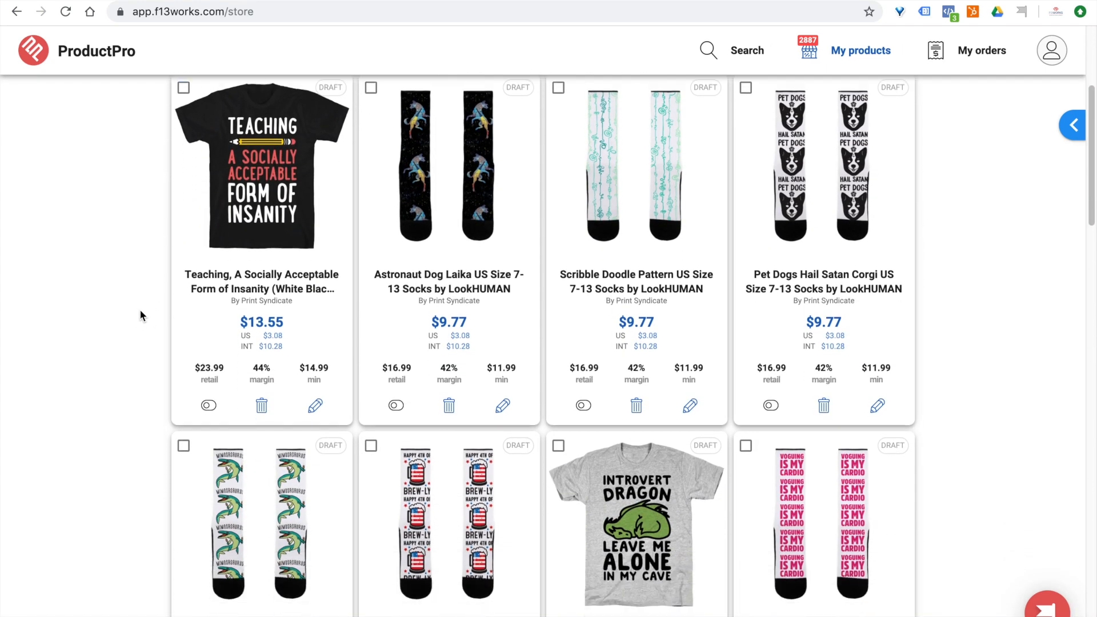
scroll(140, 311, "up", 1)
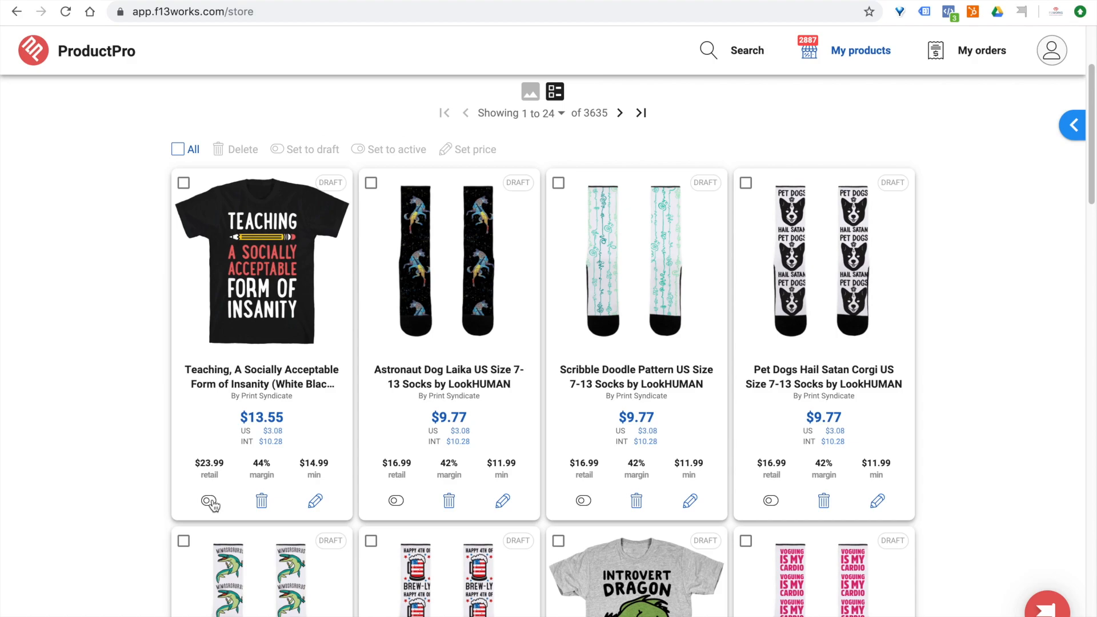
left_click(210, 501)
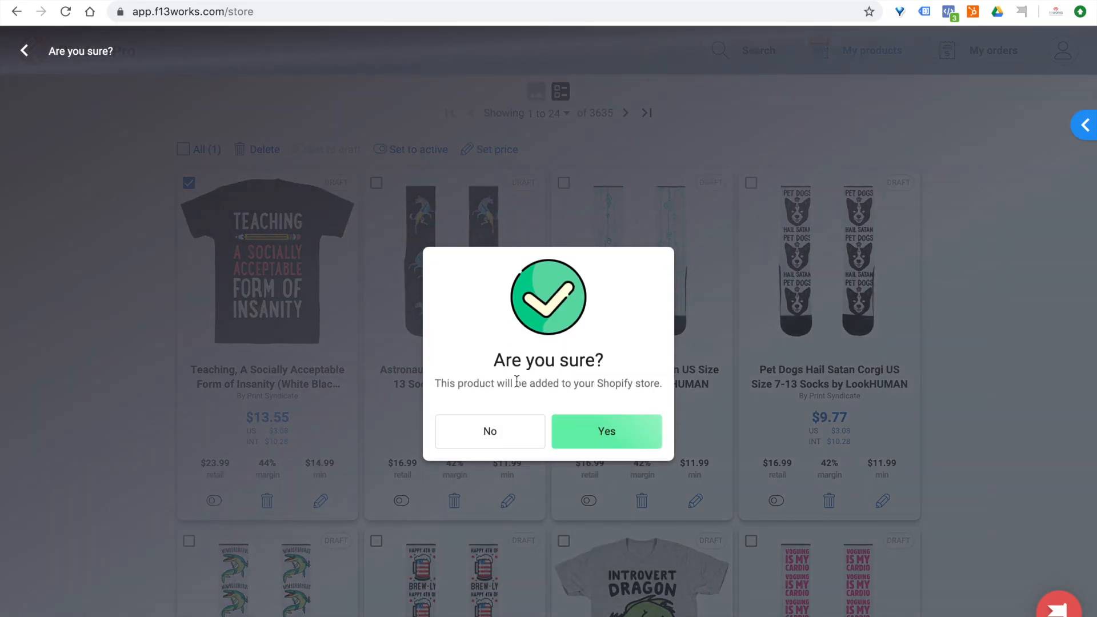
left_click(609, 435)
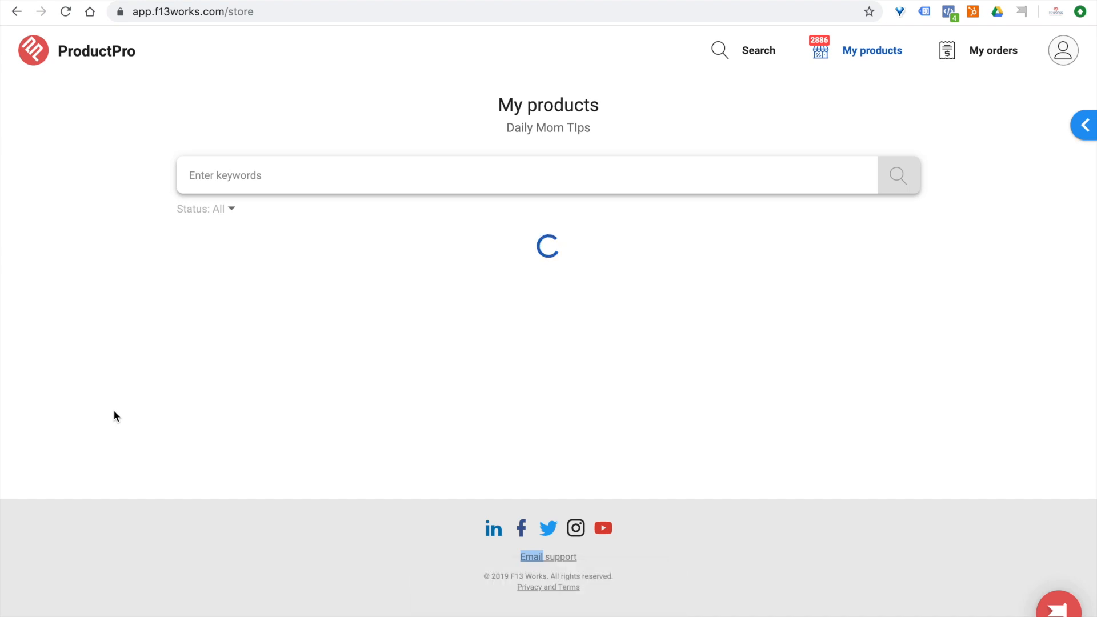
Set the Astronaut Dog Laika, Scribble Doodle Pattern and Pet Dogs Hail Satan Corgi socks to active together.
scroll(113, 410, "down", 2)
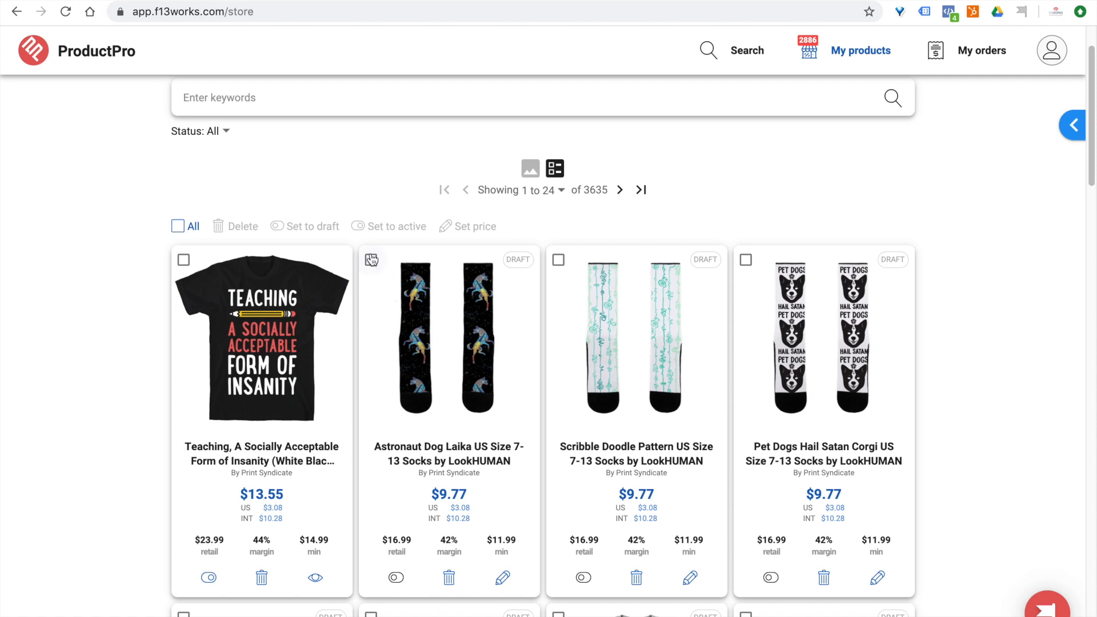
left_click(372, 260)
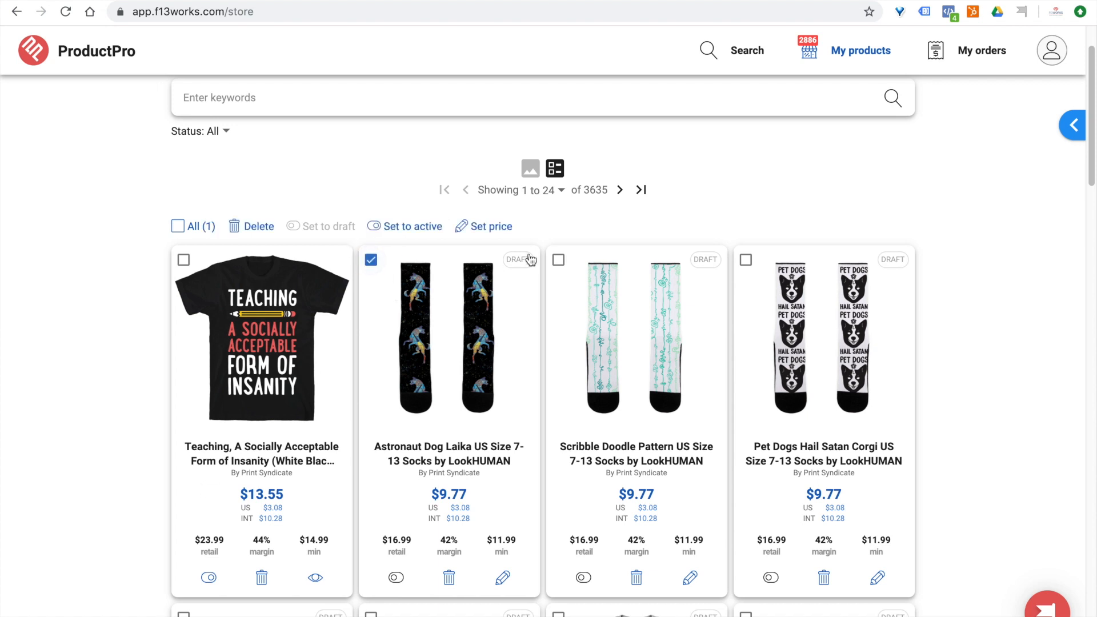
left_click(558, 259)
left_click(745, 260)
left_click(412, 227)
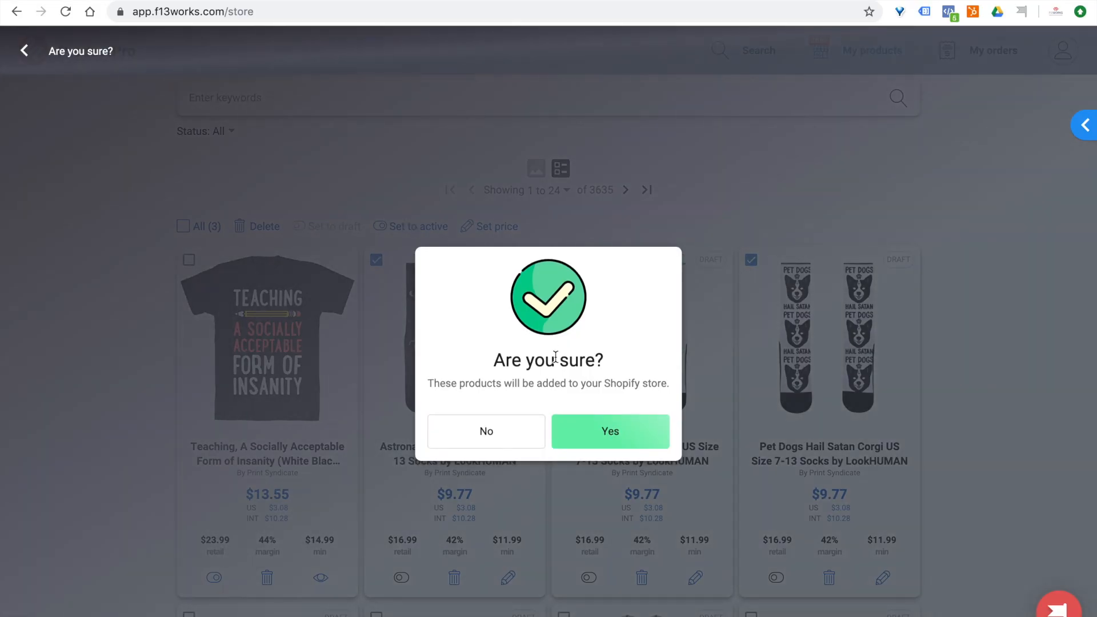
left_click(584, 443)
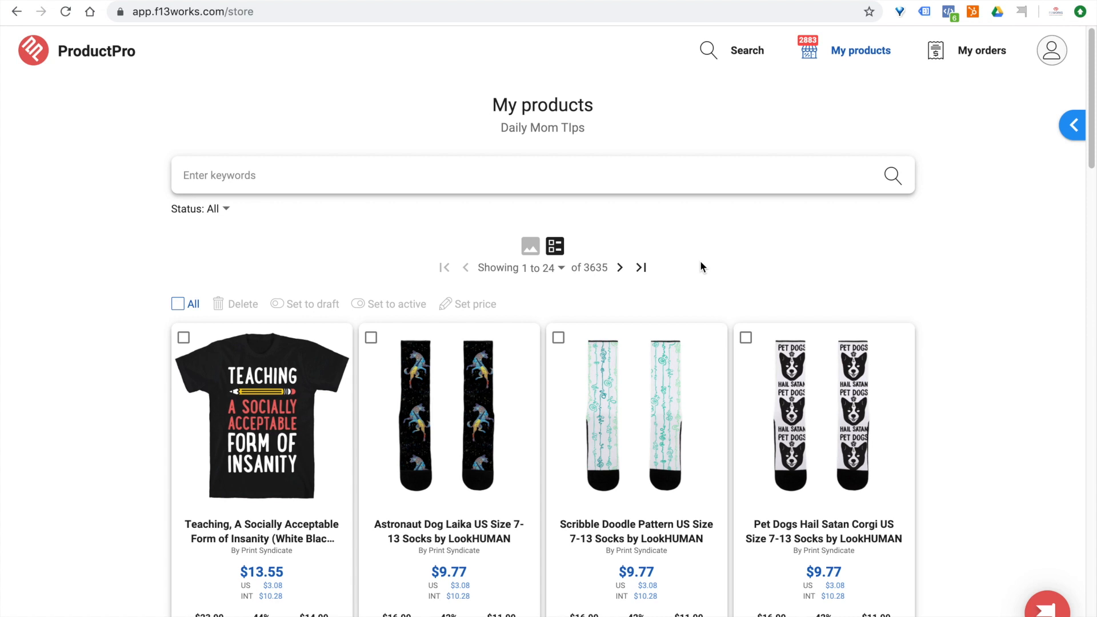
Select all products on the first page of the unfiltered store list.
left_click(199, 301)
scroll(113, 327, "down", 10)
scroll(112, 328, "up", 10)
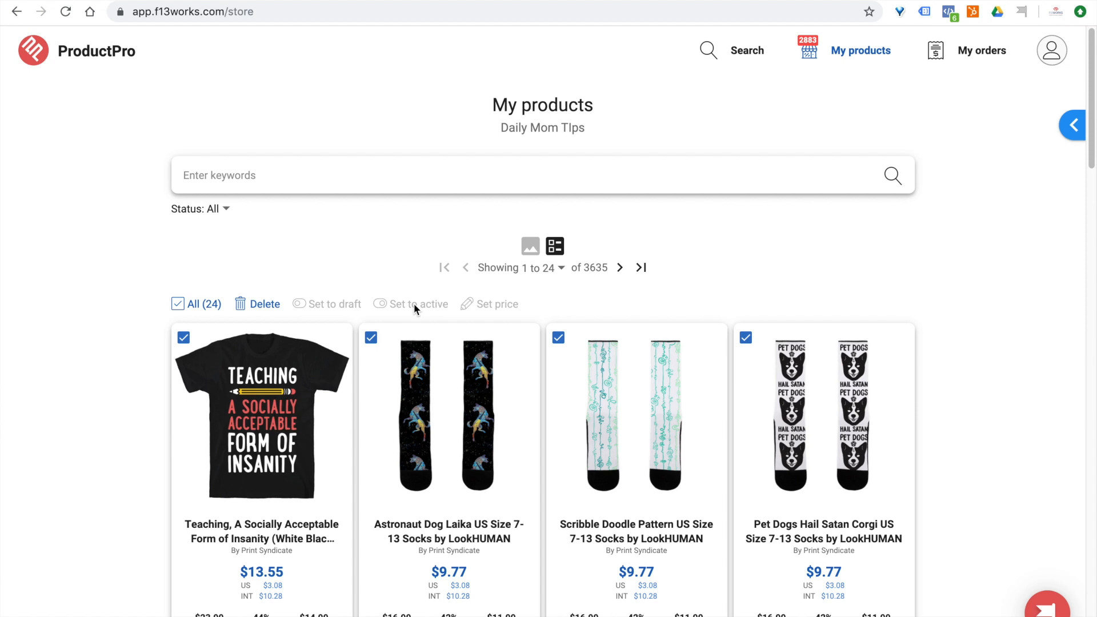
Filter the store's products by Draft status and select all products on the page.
left_click(218, 210)
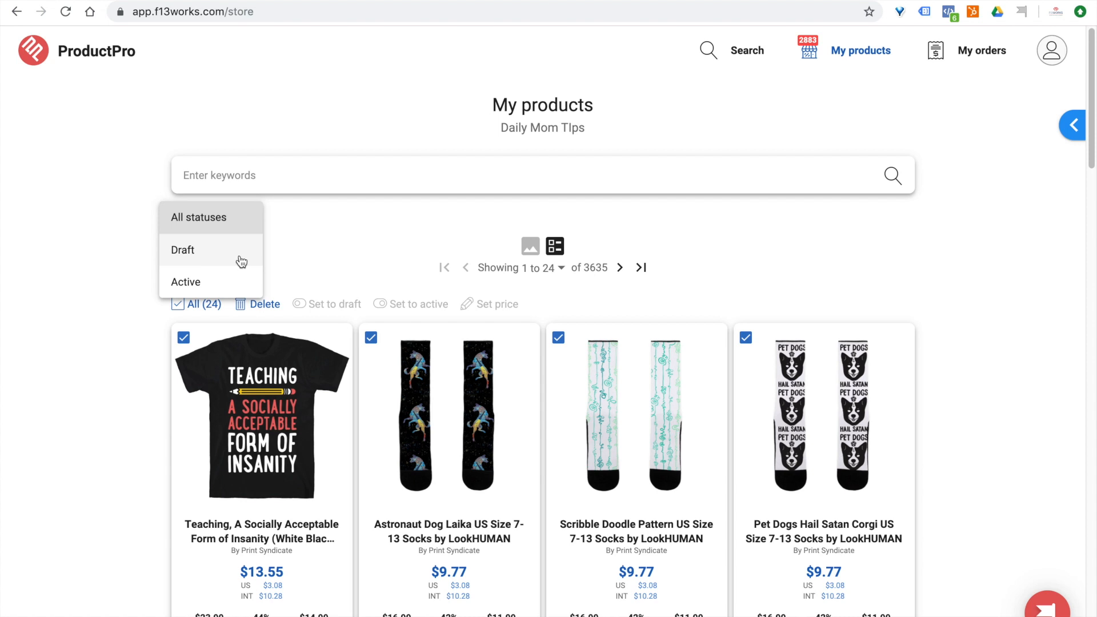
left_click(241, 253)
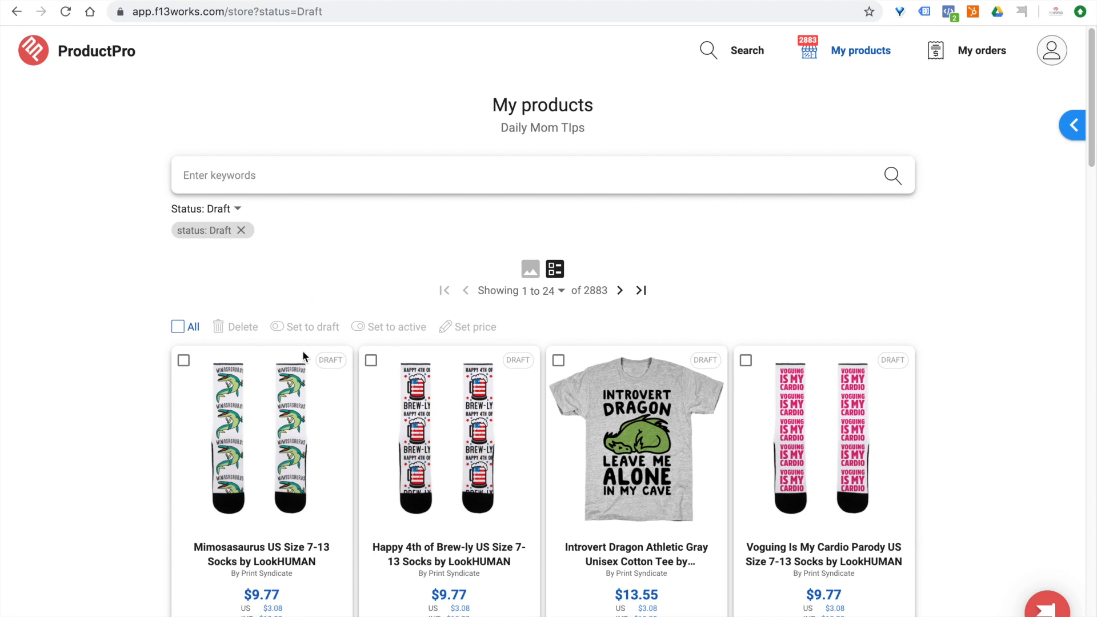
scroll(300, 371, "down", 8)
scroll(301, 375, "up", 7)
scroll(299, 377, "up", 1)
left_click(177, 327)
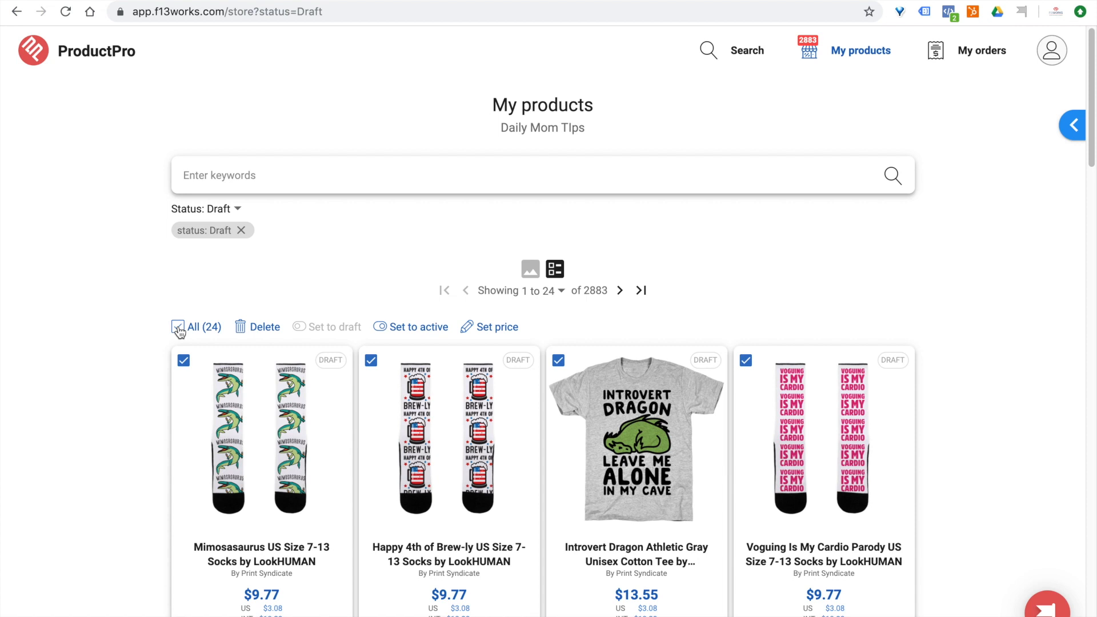